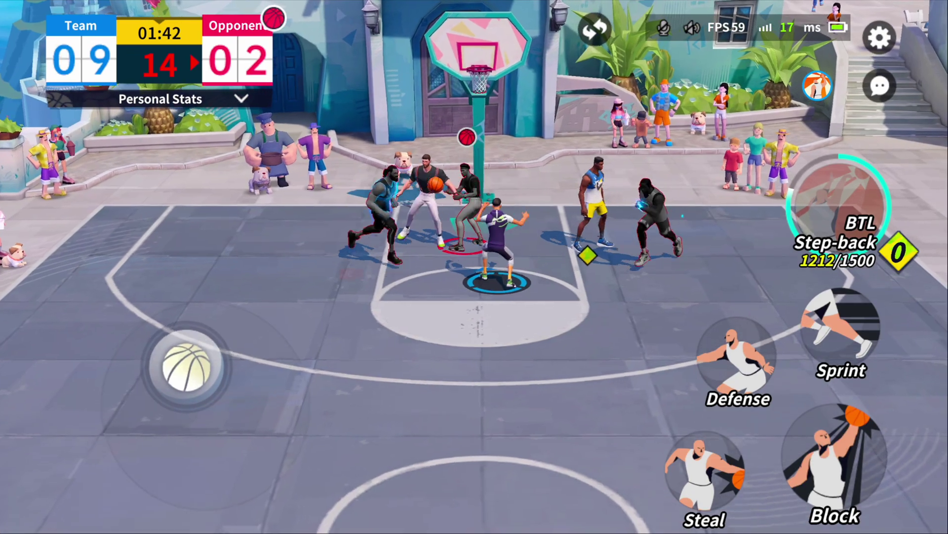
# Step: Drag the joystick to run the player across the court, then scroll through the controller listings
pyautogui.moveTo(187, 366); pyautogui.dragTo(221, 414)
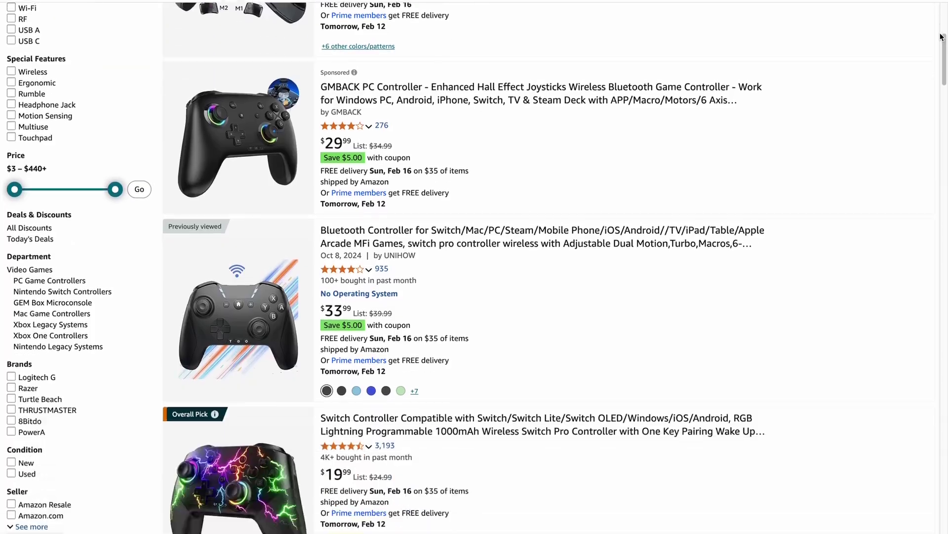
pyautogui.scroll(-15, 941, 37)
pyautogui.scroll(-17, 941, 37)
pyautogui.scroll(-4, 941, 37)
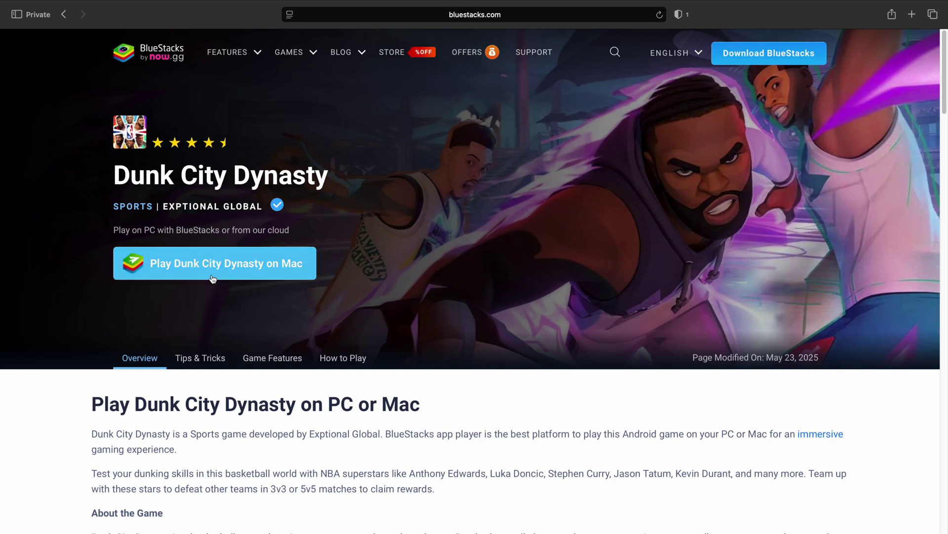
# Step: Start the Mac download with the 'Play Dunk City Dynasty on Mac' button
pyautogui.click(173, 275)
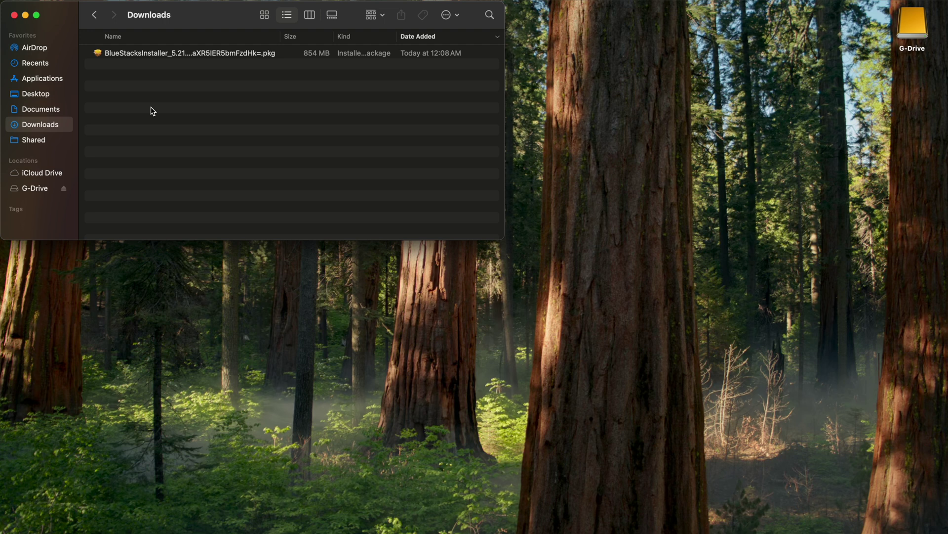
# Step: Run the BlueStacks installer package to completion, then move the package to the Trash
pyautogui.doubleClick(149, 53)
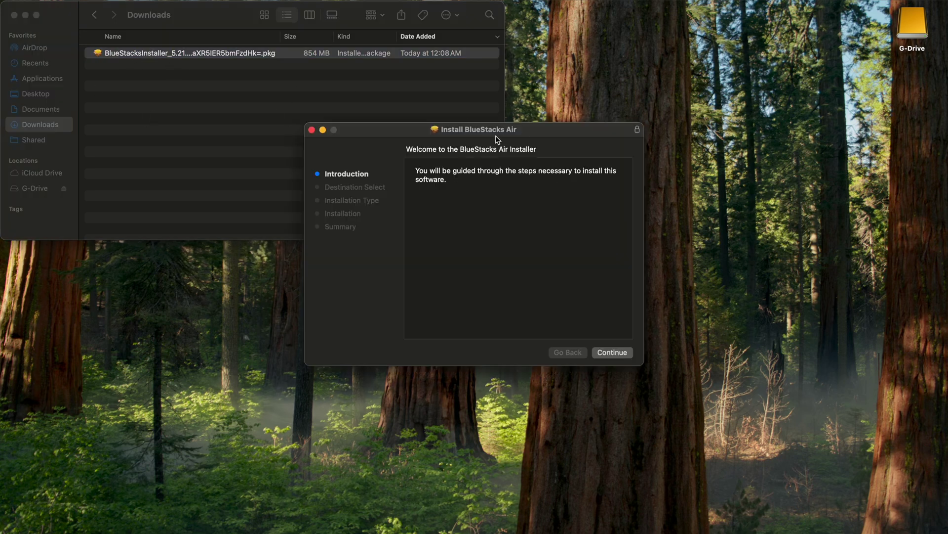
pyautogui.click(607, 352)
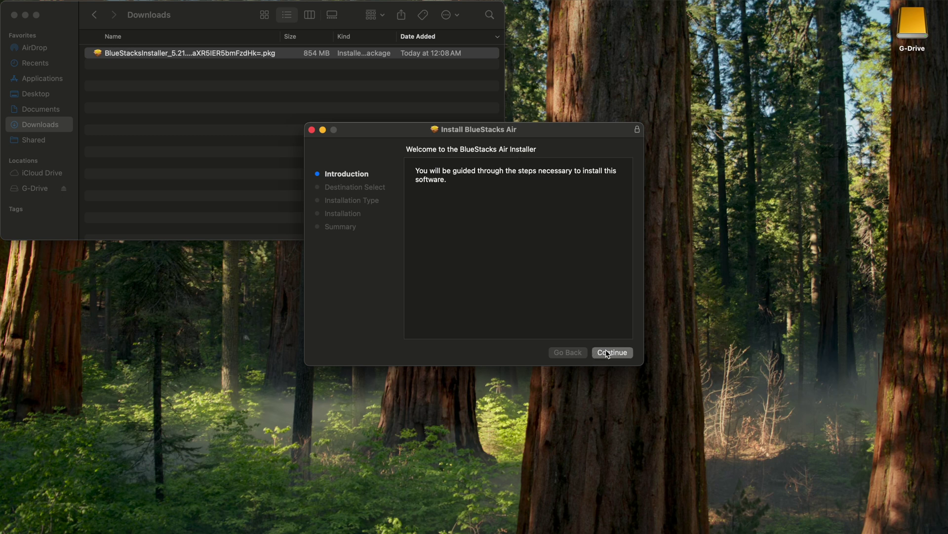
pyautogui.click(615, 354)
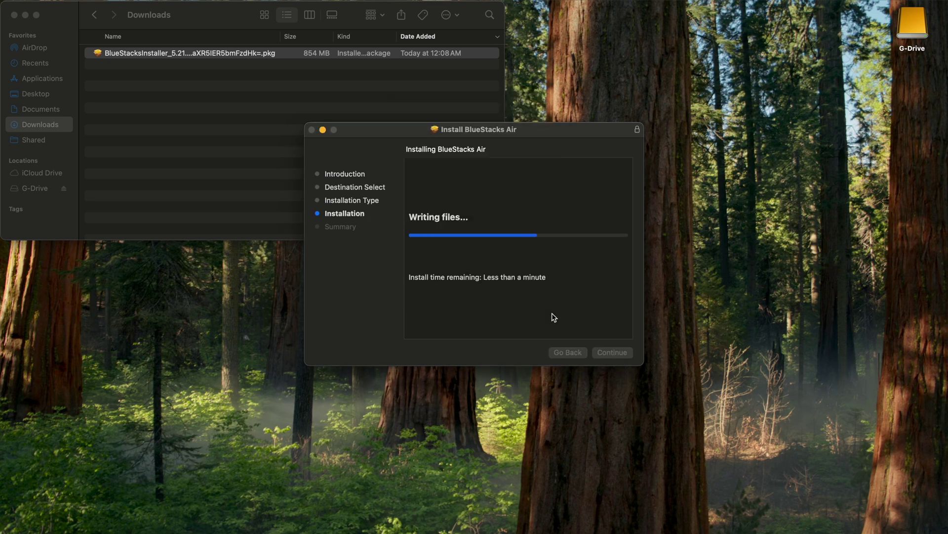
pyautogui.click(614, 353)
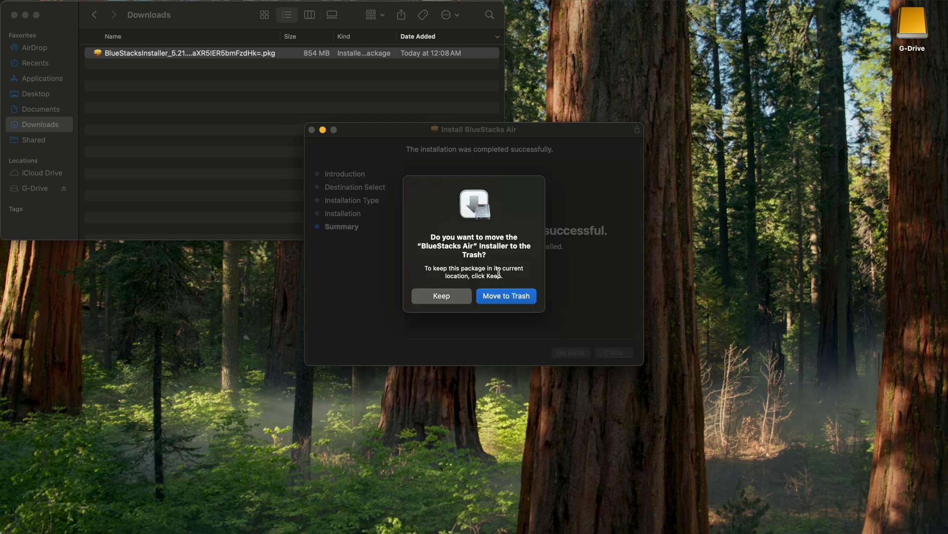
pyautogui.press('Return')
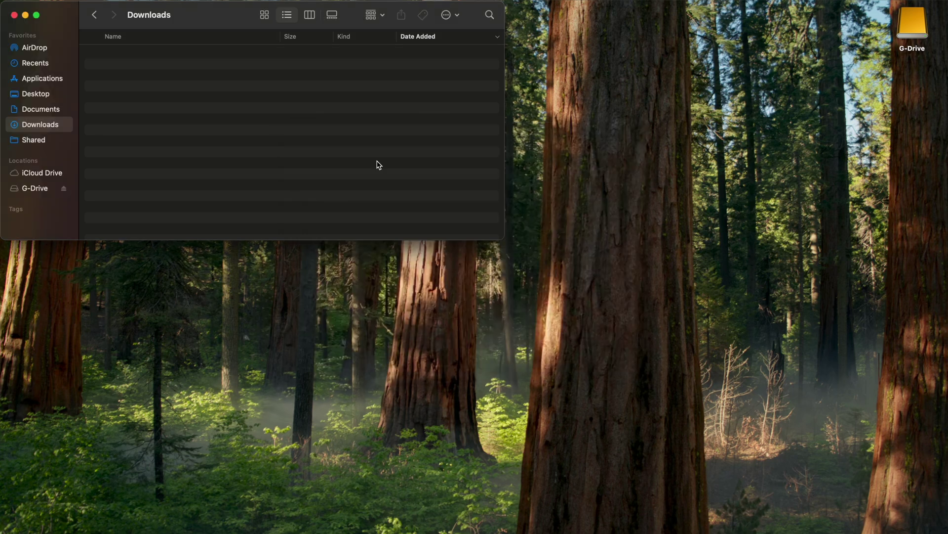
# Step: Launch BlueStacks from Finder's Applications folder
pyautogui.click(41, 80)
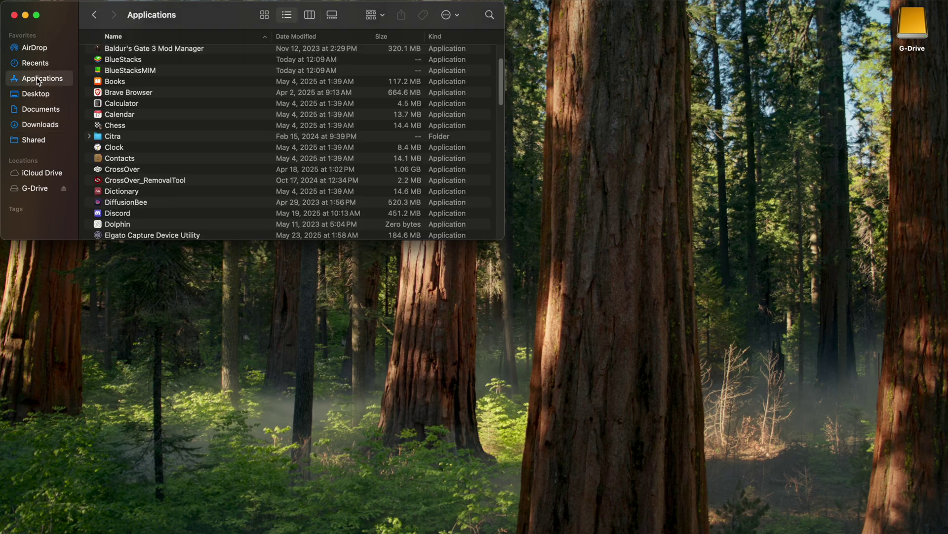
pyautogui.doubleClick(125, 60)
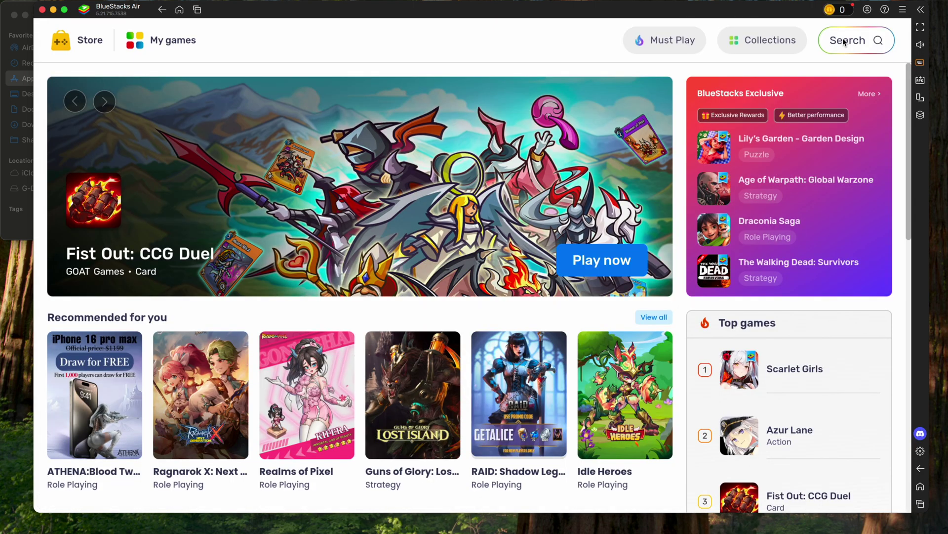
# Step: Search 'dunk city dynasty', install it from Google Play, and return to the home screen
pyautogui.click(844, 44)
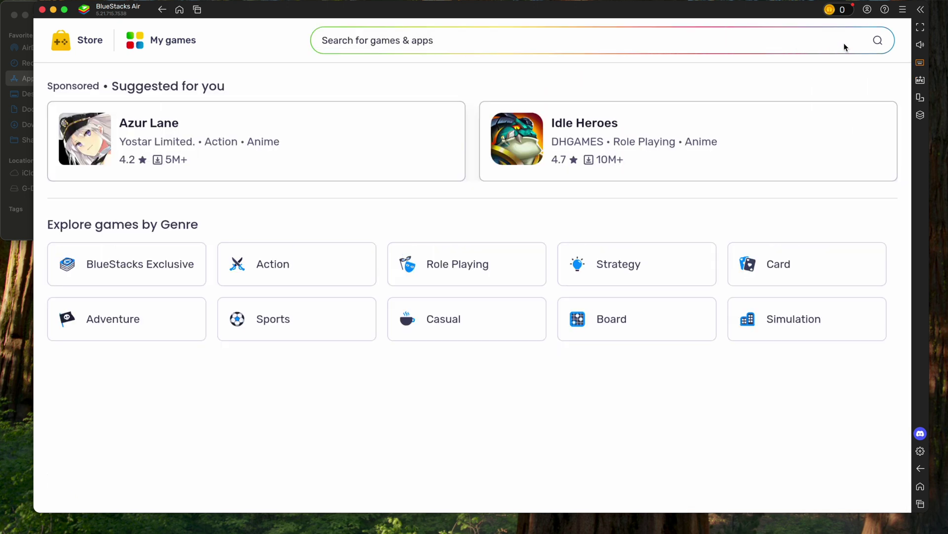
pyautogui.write('dunk city dynasty')
pyautogui.press('Return')
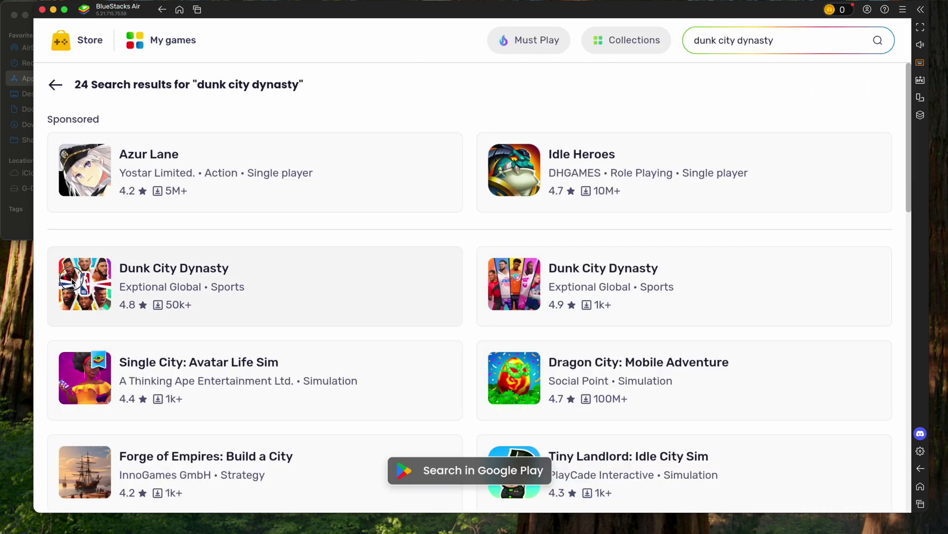
pyautogui.click(137, 306)
pyautogui.click(151, 306)
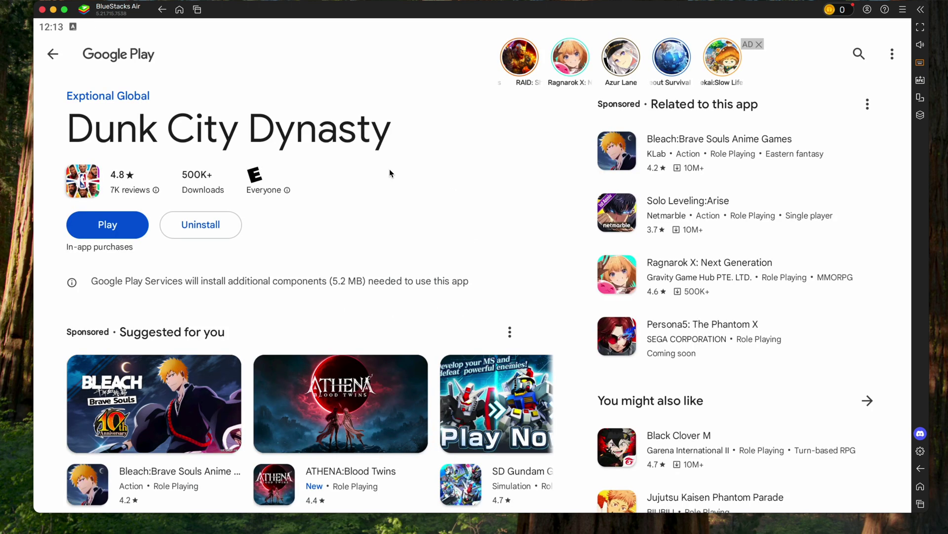
pyautogui.click(180, 10)
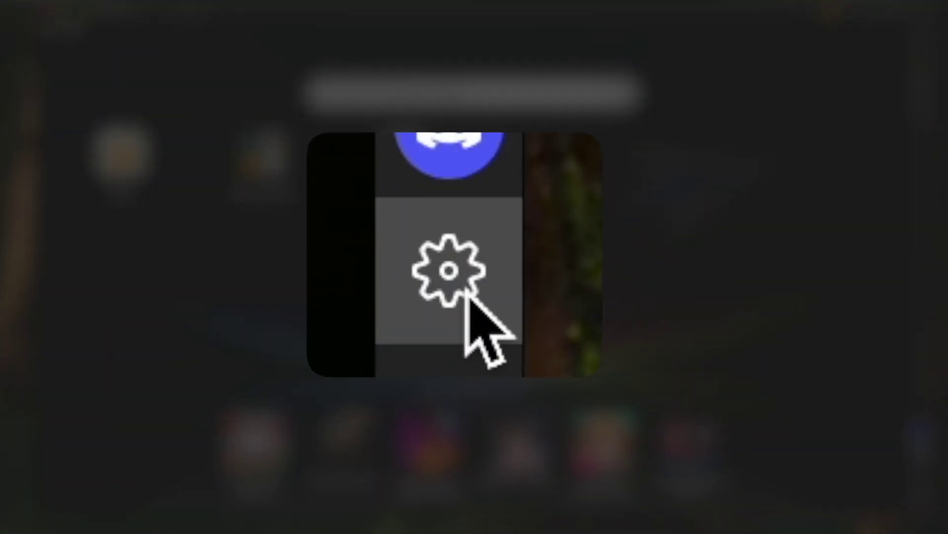
# Step: Set Performance memory allocation to High (8 GB), save, and restart BlueStacks
pyautogui.click(829, 421)
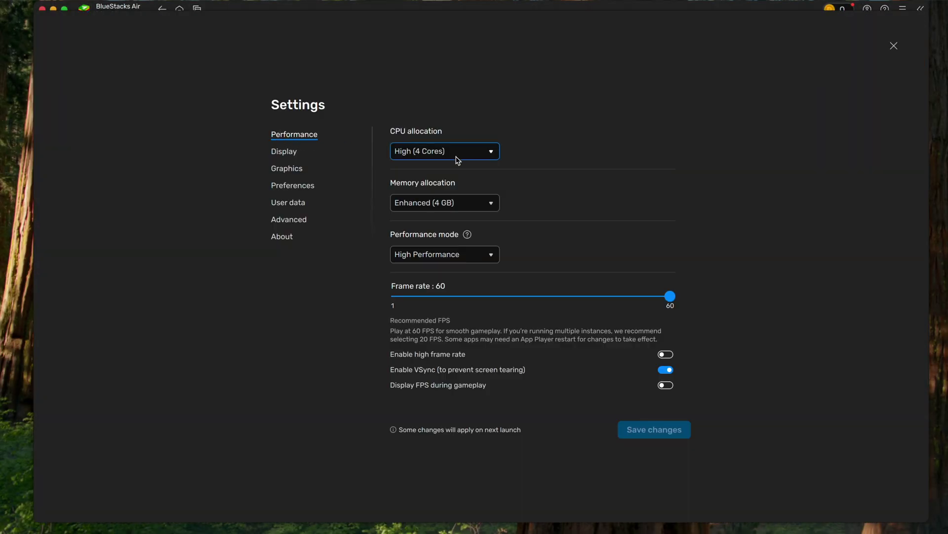
pyautogui.click(459, 203)
pyautogui.click(452, 225)
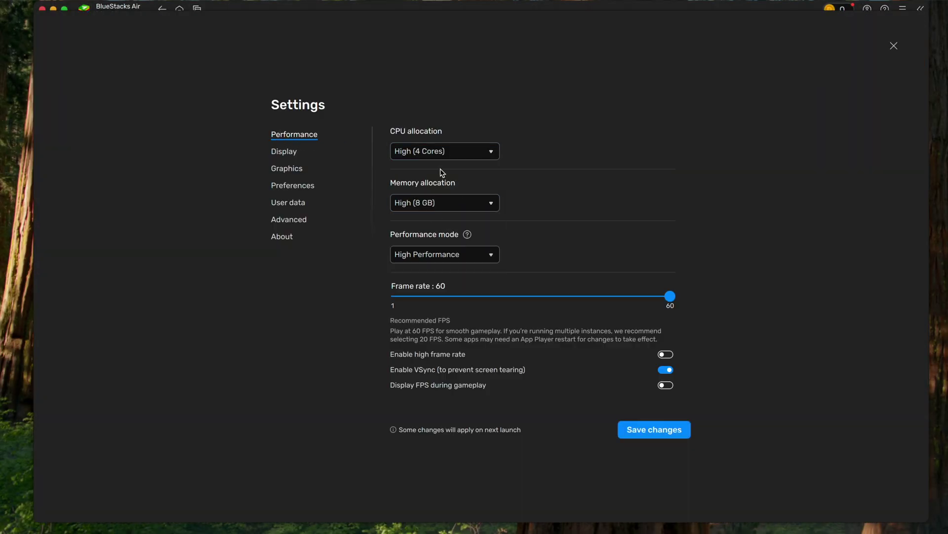
pyautogui.click(651, 434)
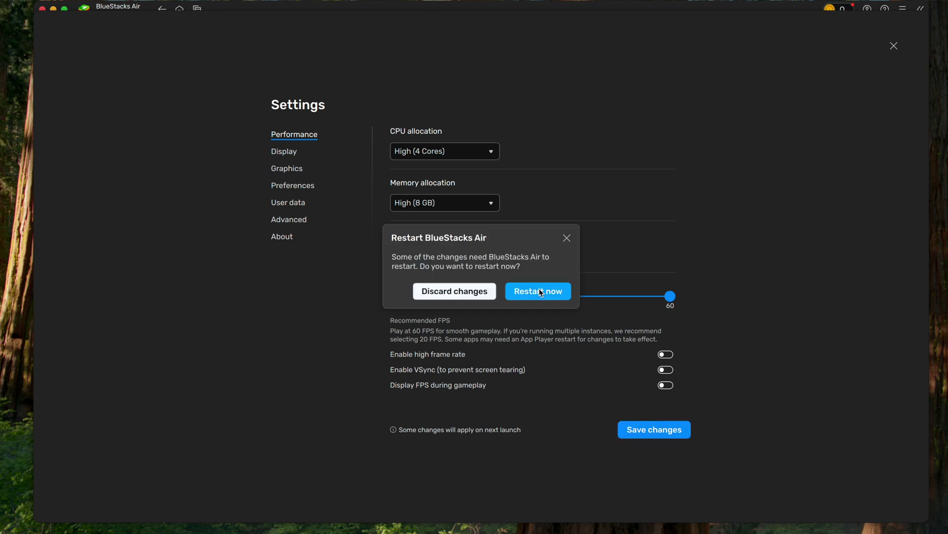
pyautogui.click(542, 293)
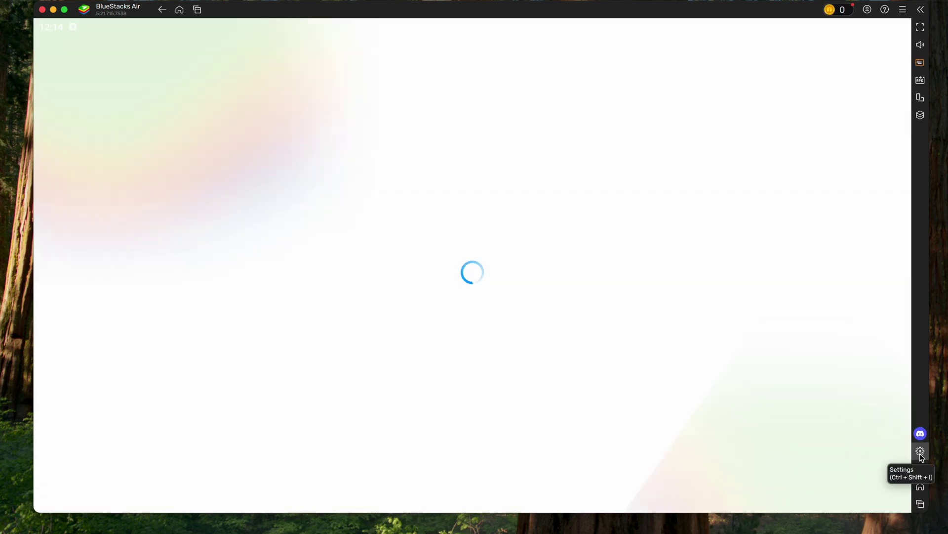
# Step: Set the Display resolution to 1920 x 1080 and save the change
pyautogui.click(920, 451)
pyautogui.click(282, 154)
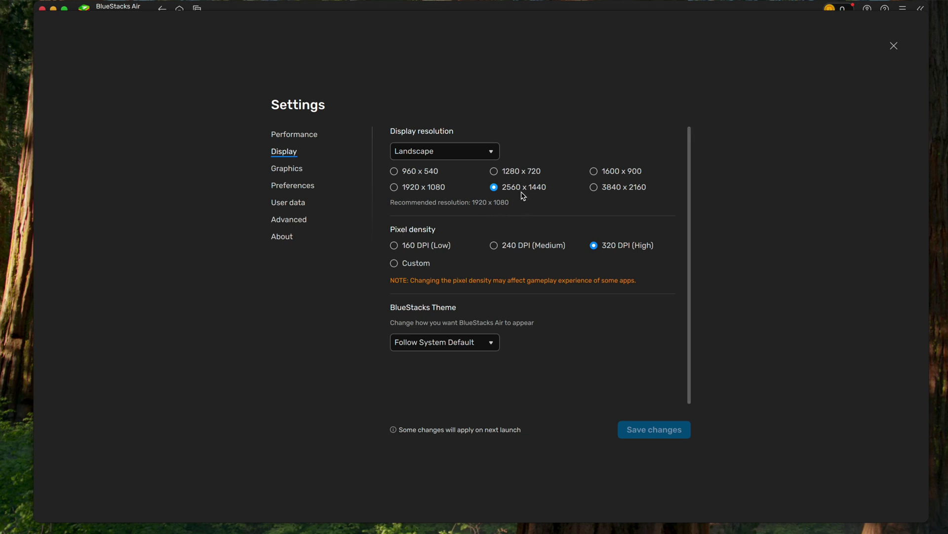
pyautogui.click(396, 190)
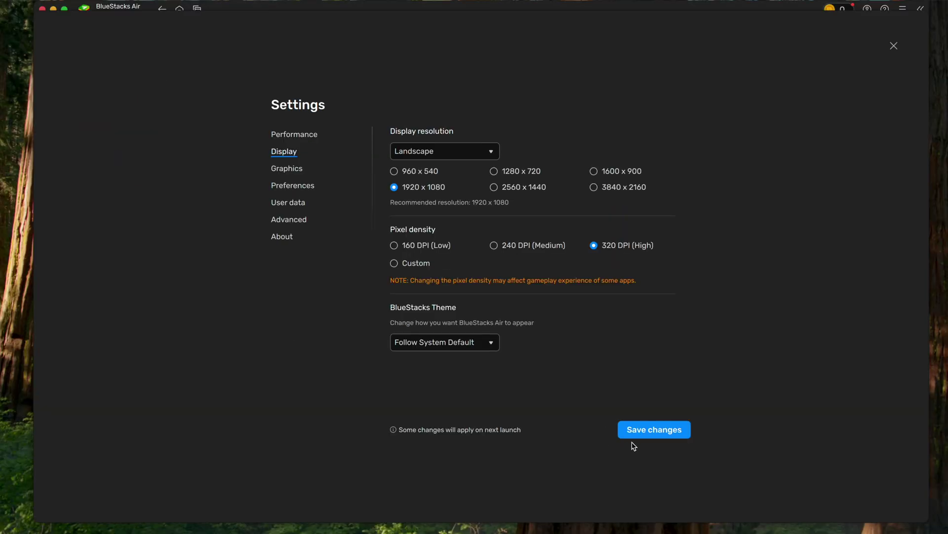
pyautogui.click(656, 428)
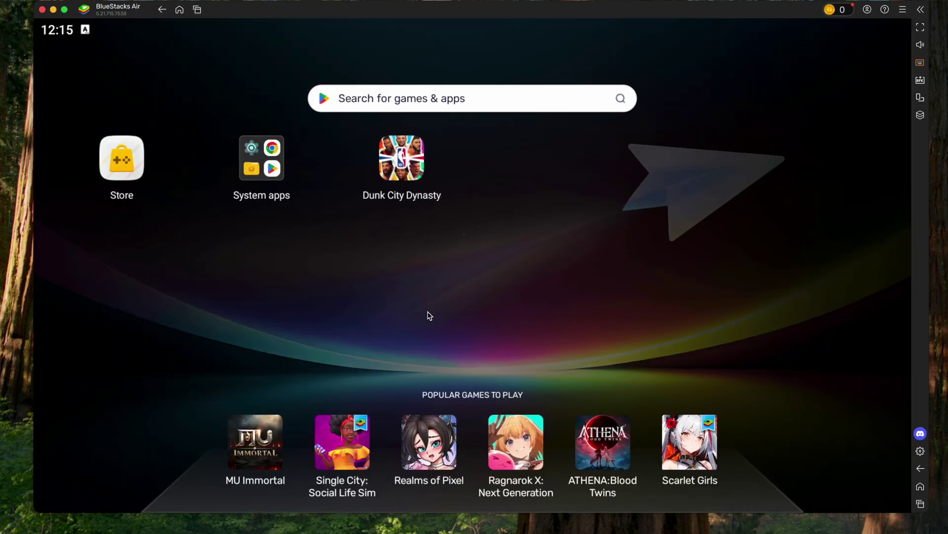
# Step: Launch Dunk City Dynasty, skip the intro video and close the Game Notice
pyautogui.click(396, 170)
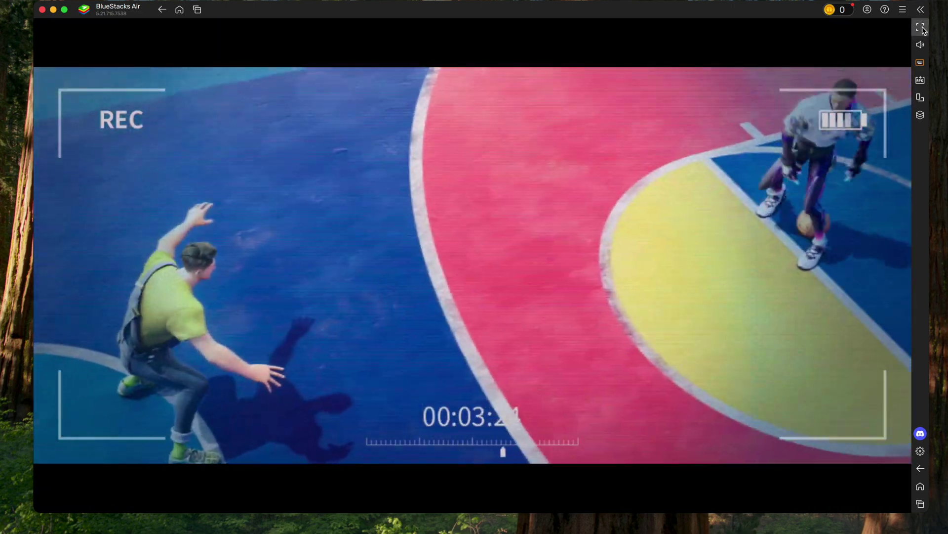
pyautogui.click(921, 28)
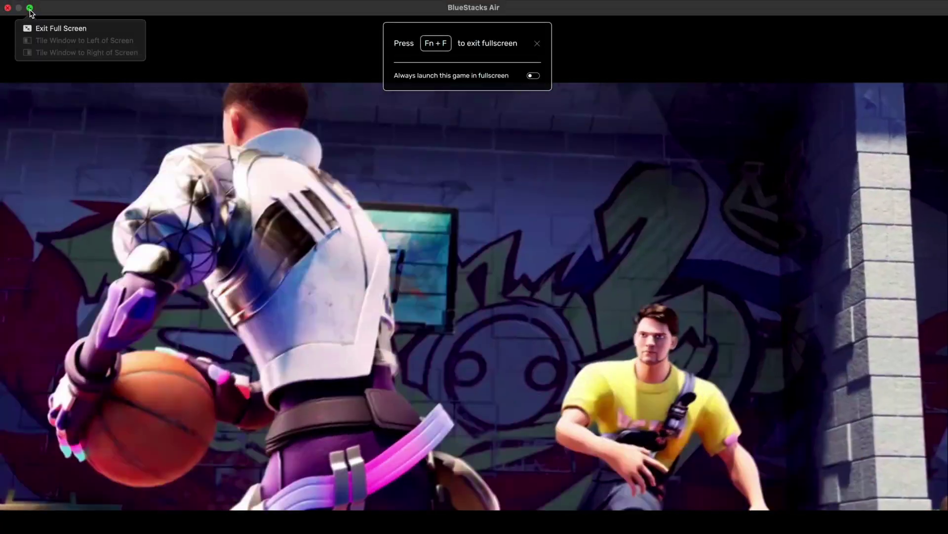
pyautogui.click(30, 9)
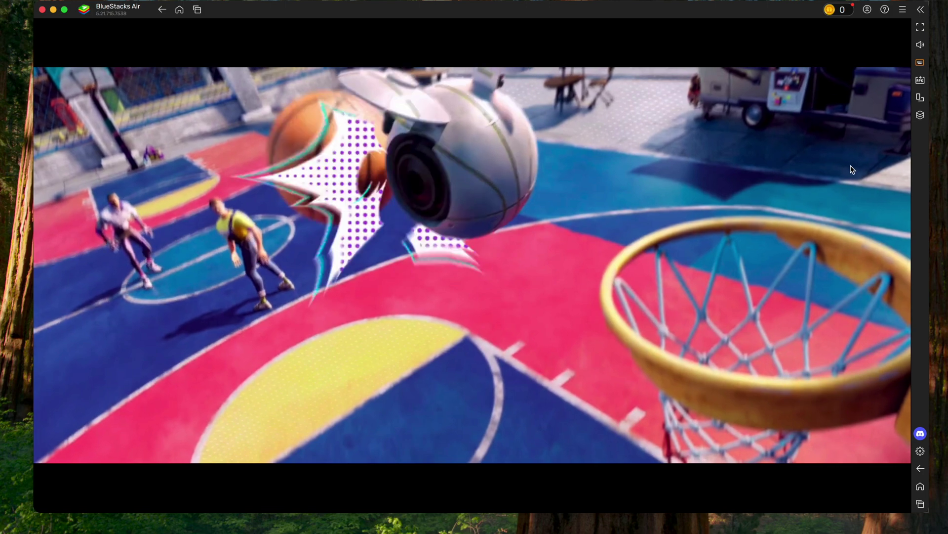
pyautogui.click(547, 250)
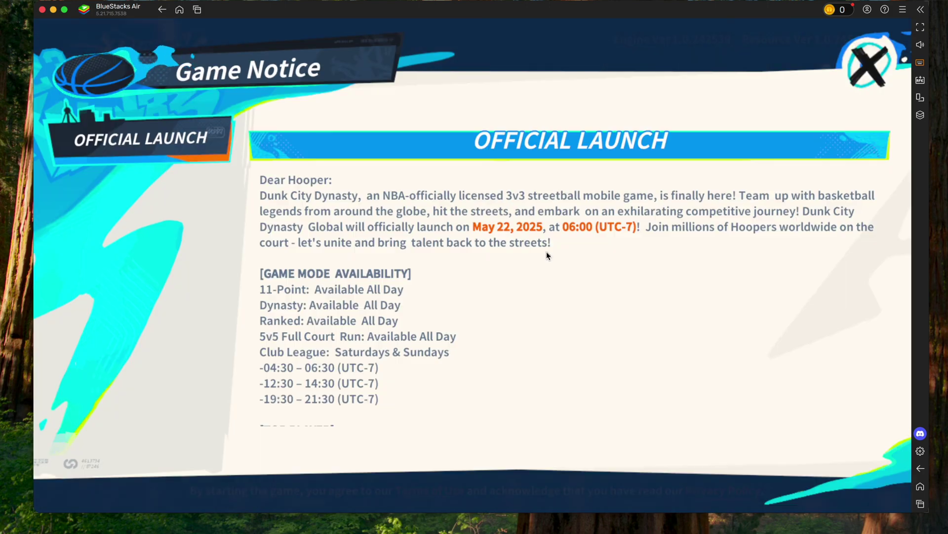
pyautogui.scroll(-5, 508, 257)
pyautogui.click(870, 65)
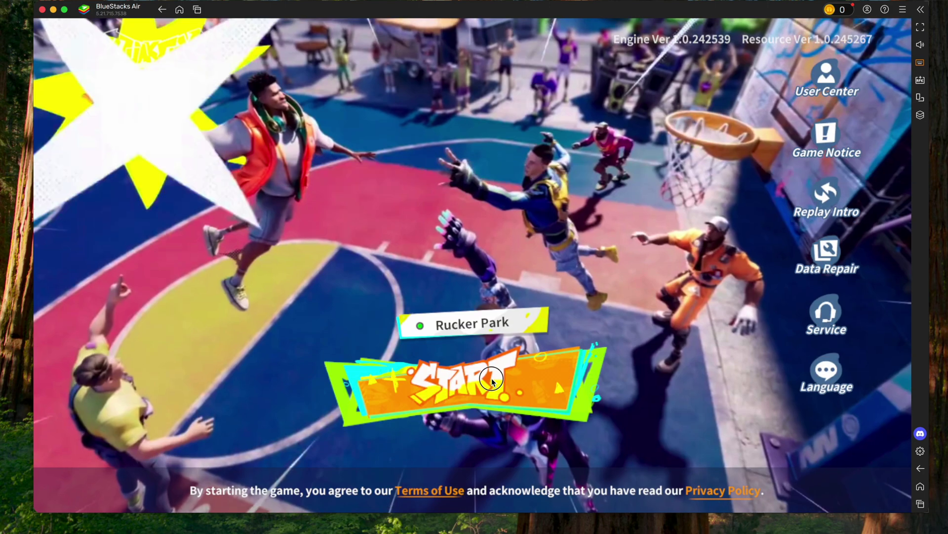
# Step: Start the game and confirm a custom player name
pyautogui.click(491, 380)
pyautogui.click(469, 368)
pyautogui.write('RelytisTyler')
pyautogui.click(468, 419)
pyautogui.click(482, 417)
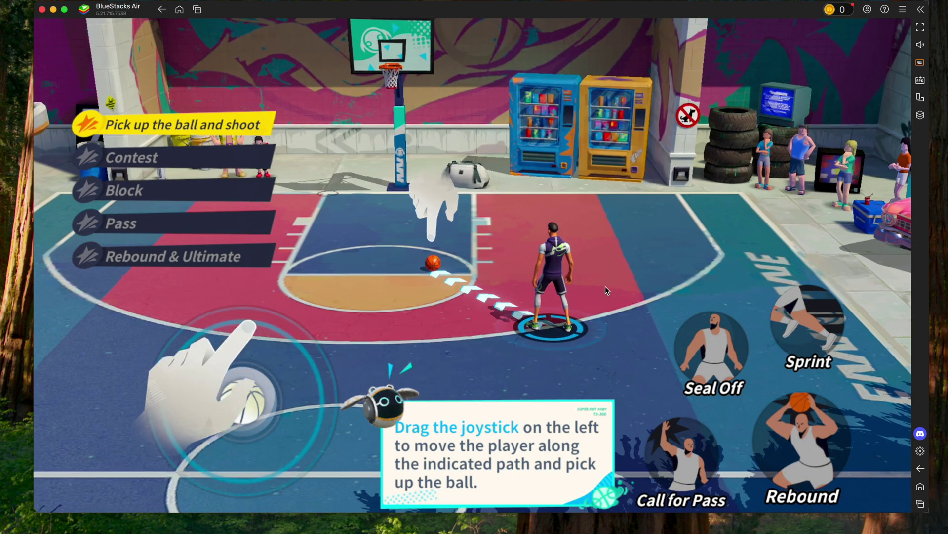
# Step: Turn on on-screen key labels in the game controls
pyautogui.click(921, 63)
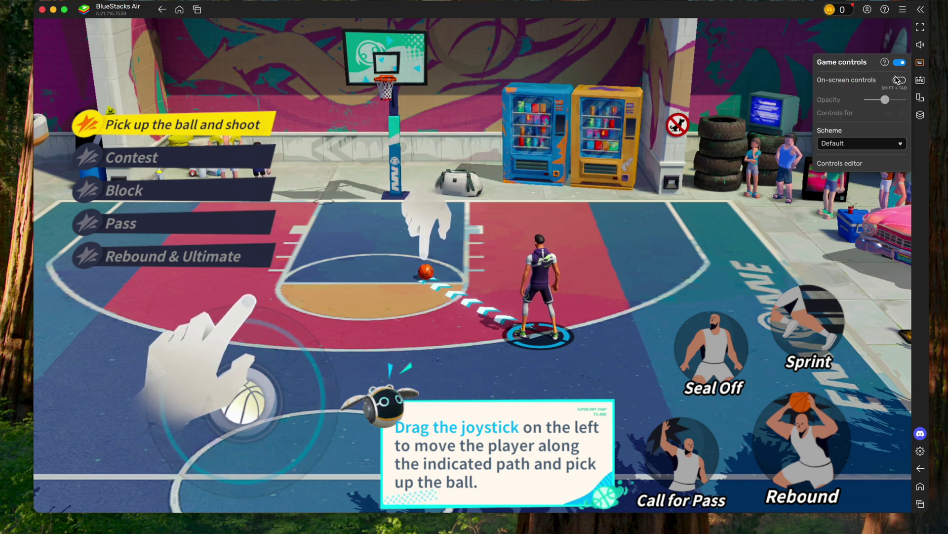
pyautogui.click(899, 80)
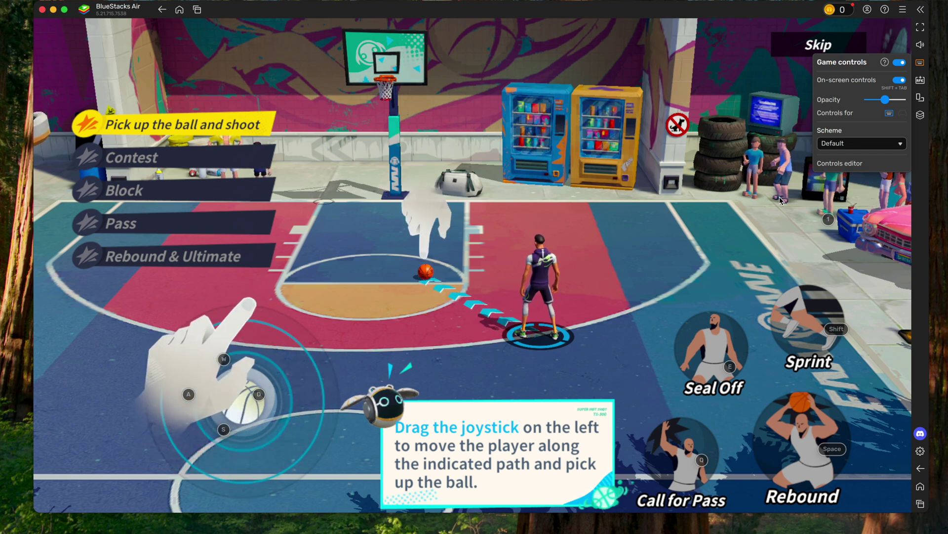
pyautogui.click(851, 164)
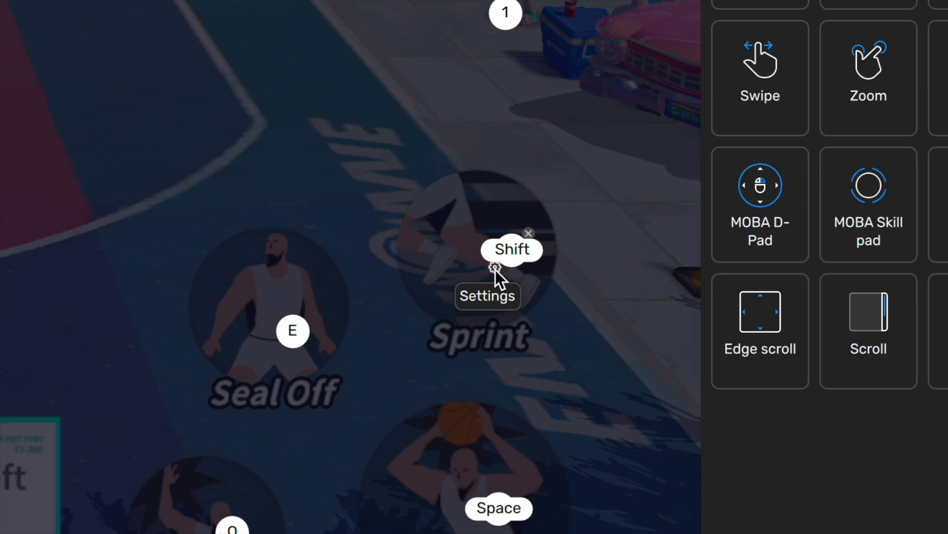
# Step: Rebind Sprint's tap key from Shift to L and save the controls
pyautogui.click(495, 268)
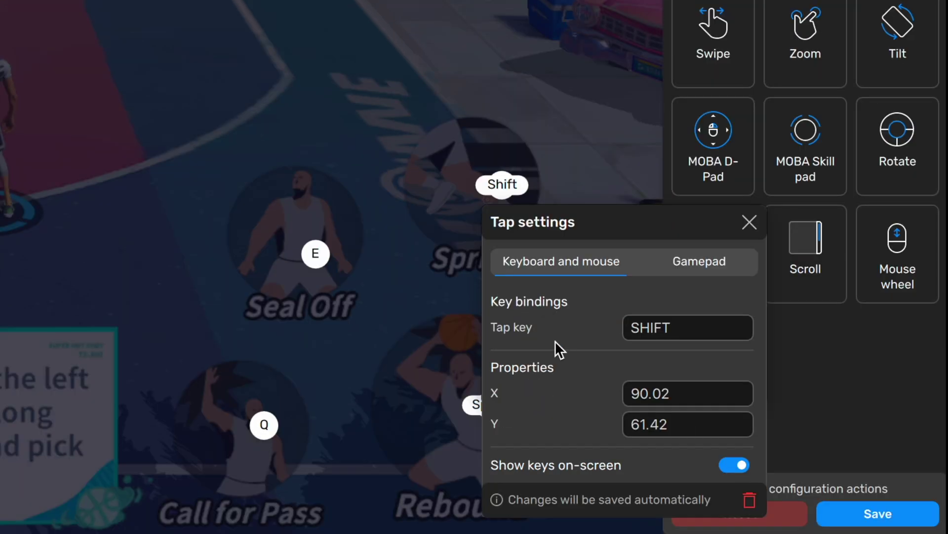
pyautogui.click(683, 332)
pyautogui.press('BackSpace')
pyautogui.press('b')
pyautogui.press('BackSpace')
pyautogui.press('h')
pyautogui.press('BackSpace')
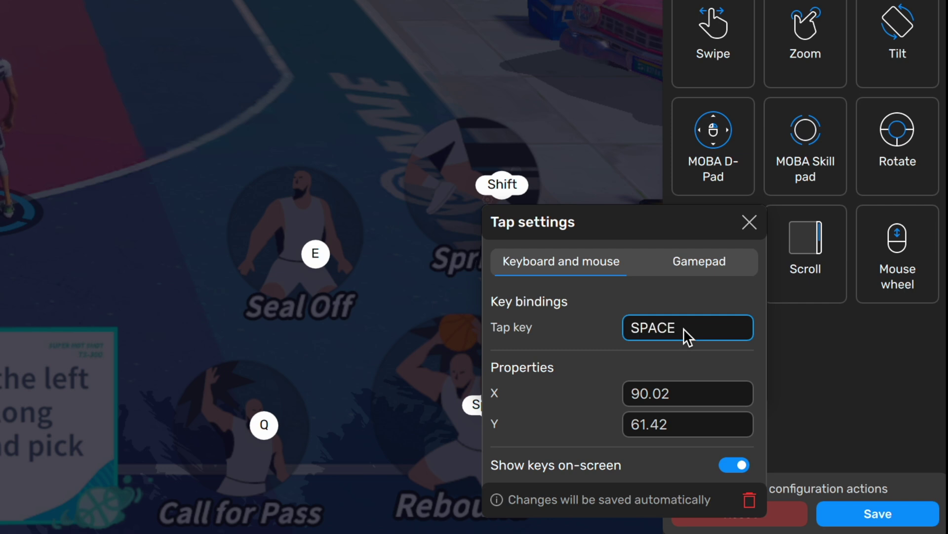
pyautogui.press('l')
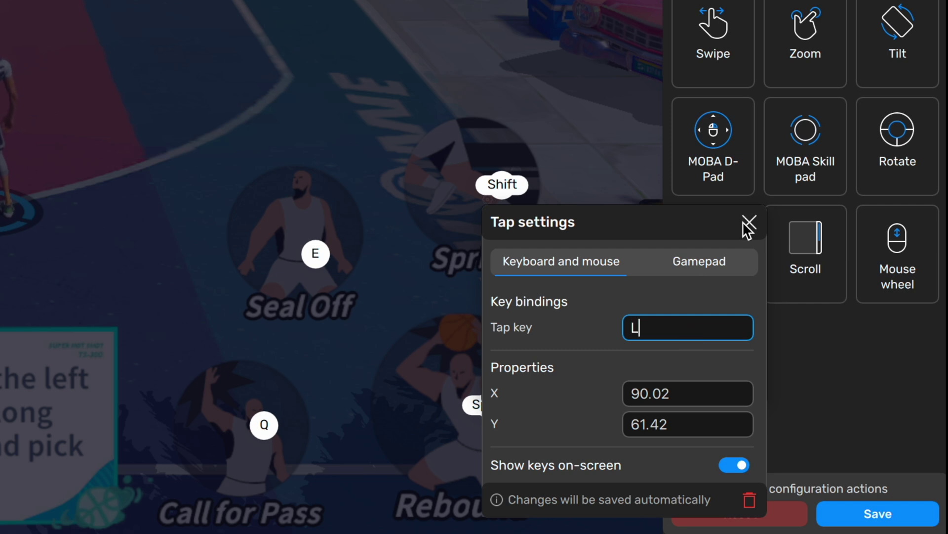
pyautogui.click(744, 218)
pyautogui.click(873, 516)
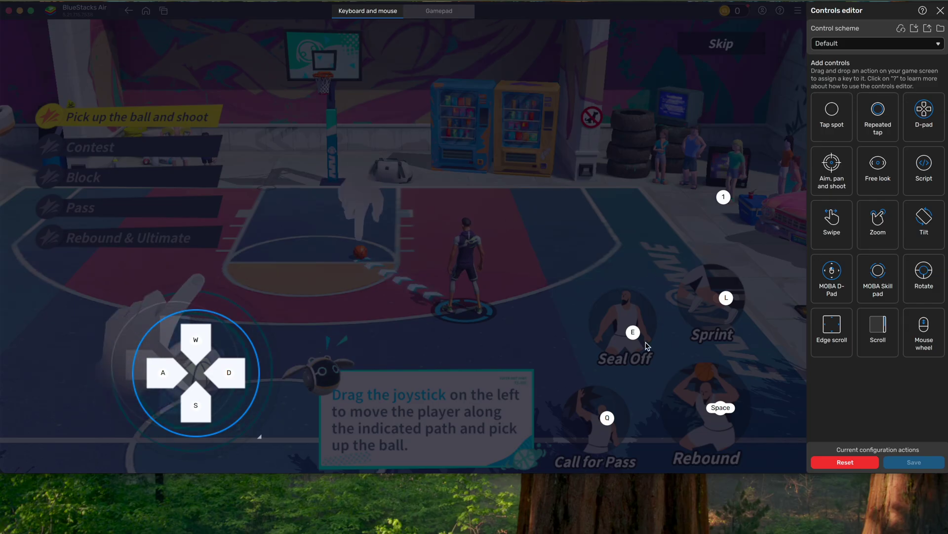
# Step: Reset controls to default, dismiss the gamepad notice, and relaunch Dunk City Dynasty from Home
pyautogui.click(836, 464)
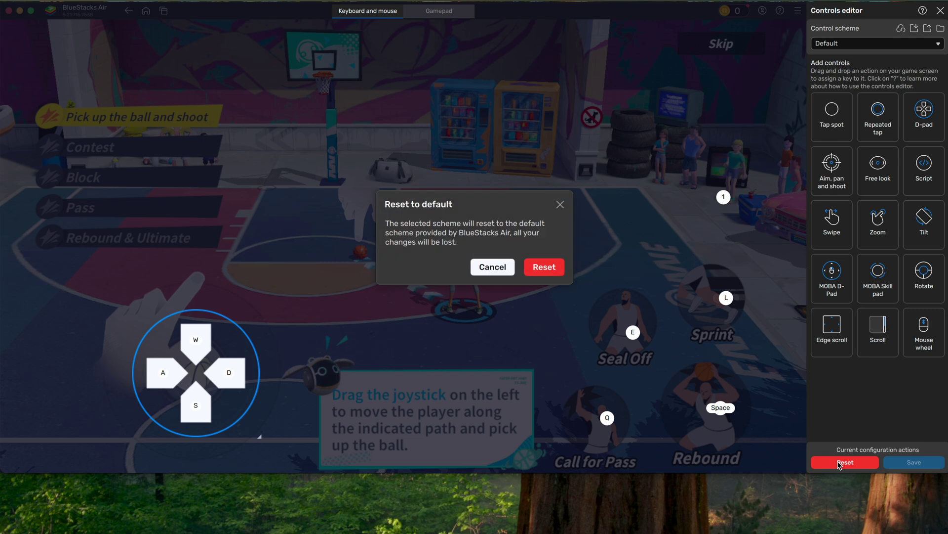
pyautogui.click(538, 263)
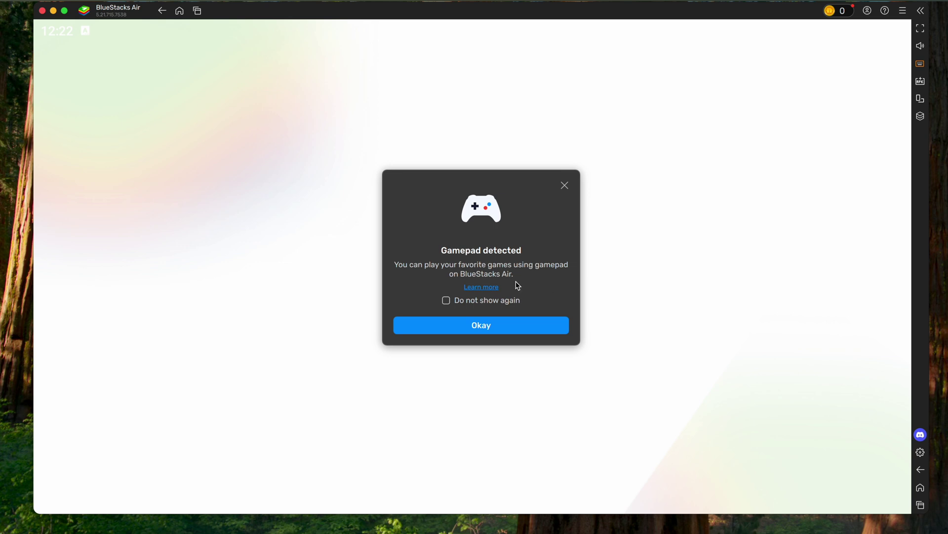
pyautogui.click(472, 325)
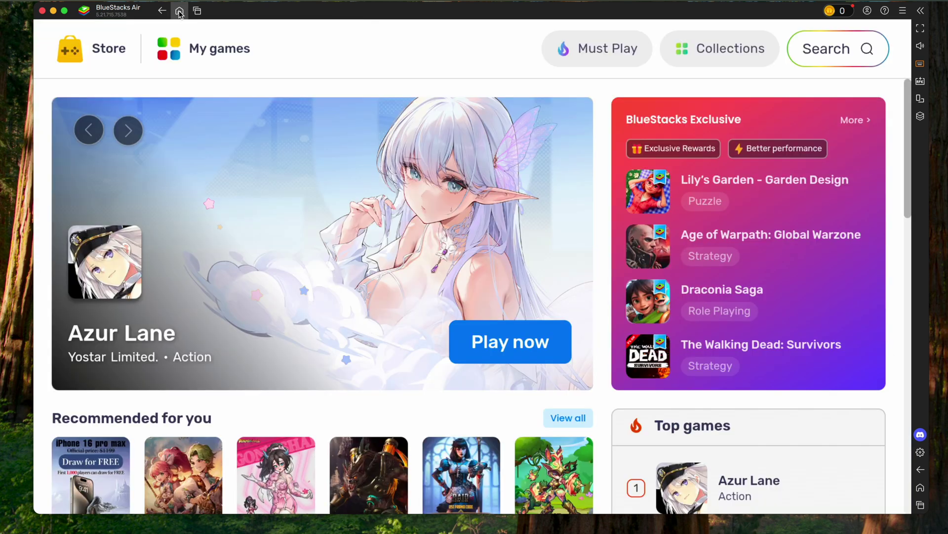
pyautogui.click(180, 11)
pyautogui.click(404, 162)
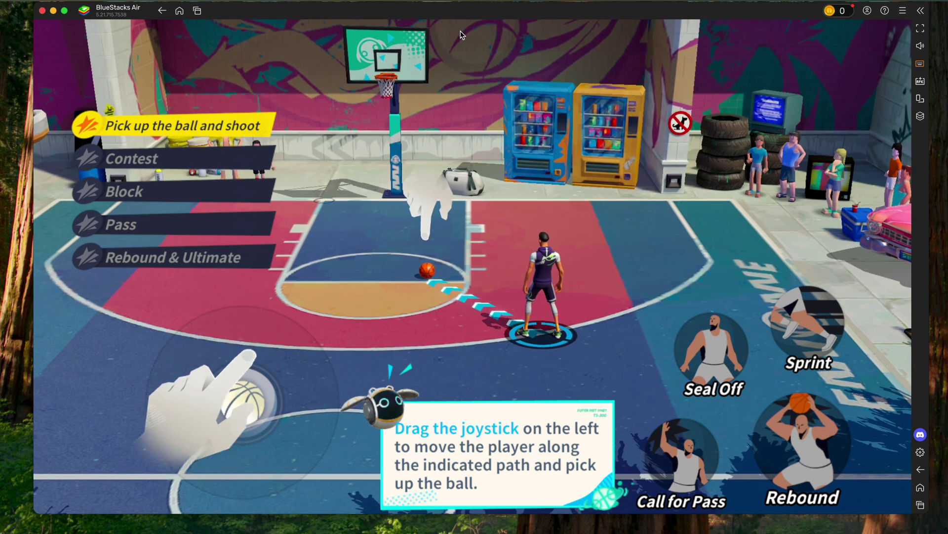
# Step: In the Gamepad controls editor, map player movement to the left stick
pyautogui.click(921, 65)
pyautogui.click(839, 165)
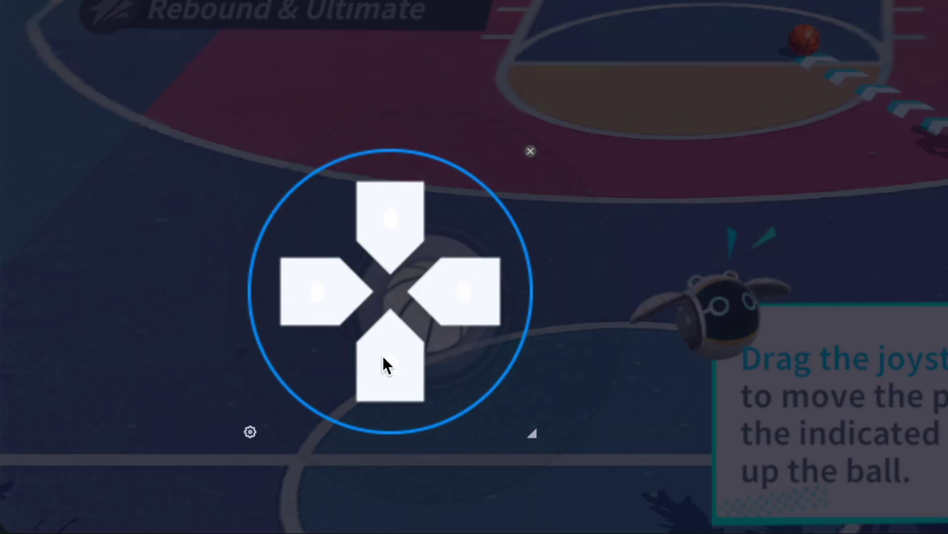
pyautogui.click(248, 435)
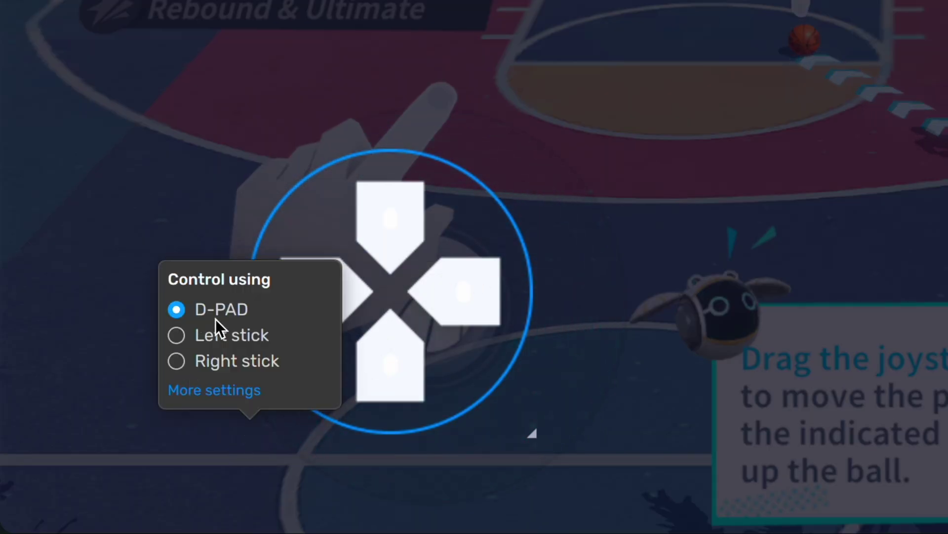
pyautogui.click(176, 336)
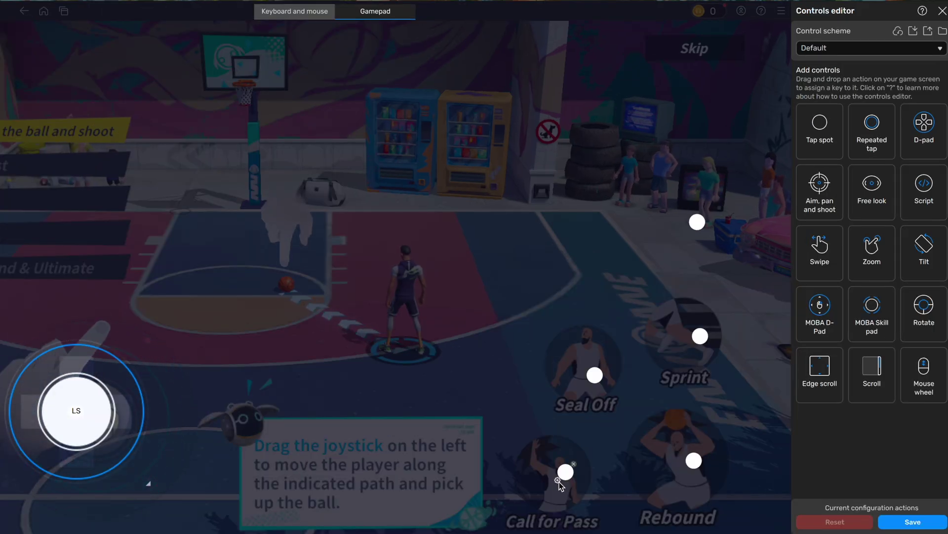
# Step: Assign A to Call for Pass, B Sprint, X Seal Off, Y Rebound, RB top spot, then save
pyautogui.click(558, 481)
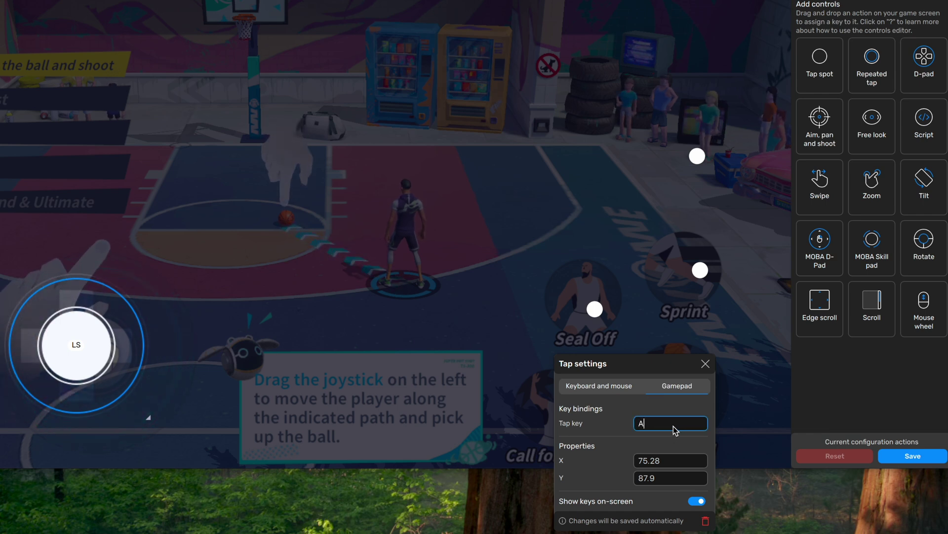
pyautogui.click(706, 364)
pyautogui.click(691, 405)
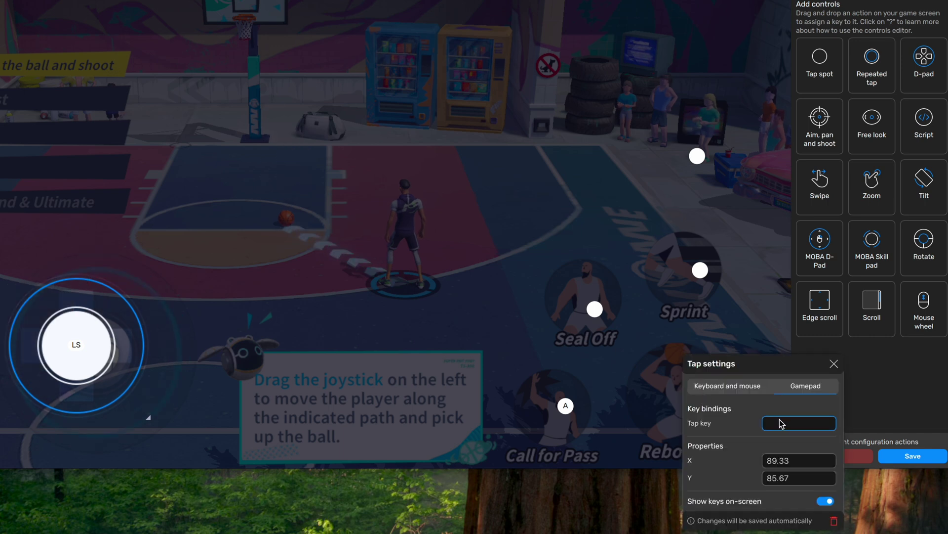
pyautogui.click(692, 279)
pyautogui.click(594, 309)
pyautogui.click(697, 156)
pyautogui.click(838, 176)
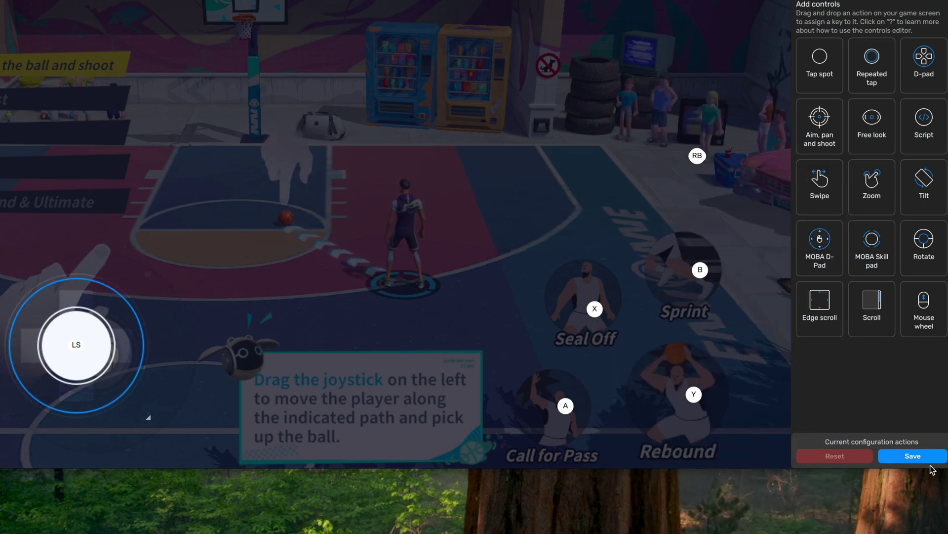
pyautogui.click(914, 456)
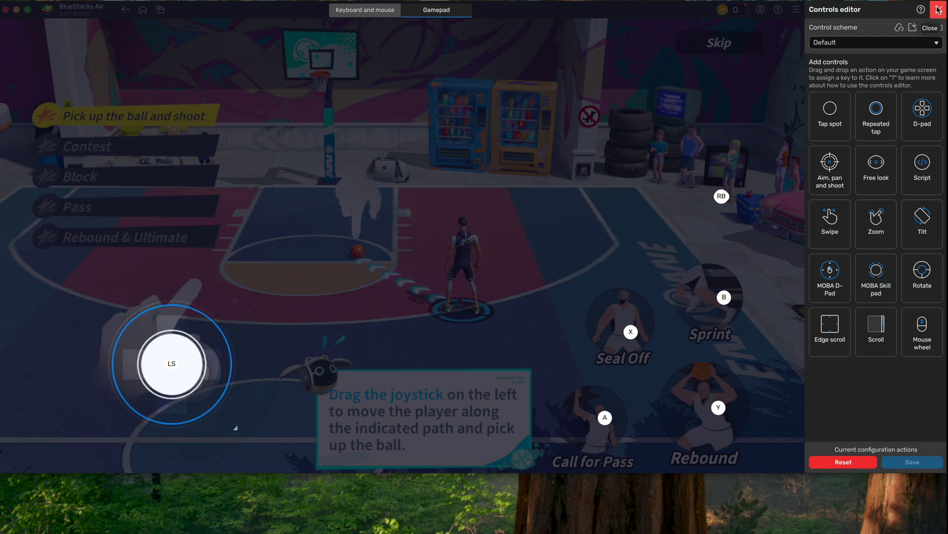
pyautogui.click(939, 9)
# Step: Run the player along the path to pick up the ball
pyautogui.press('a')
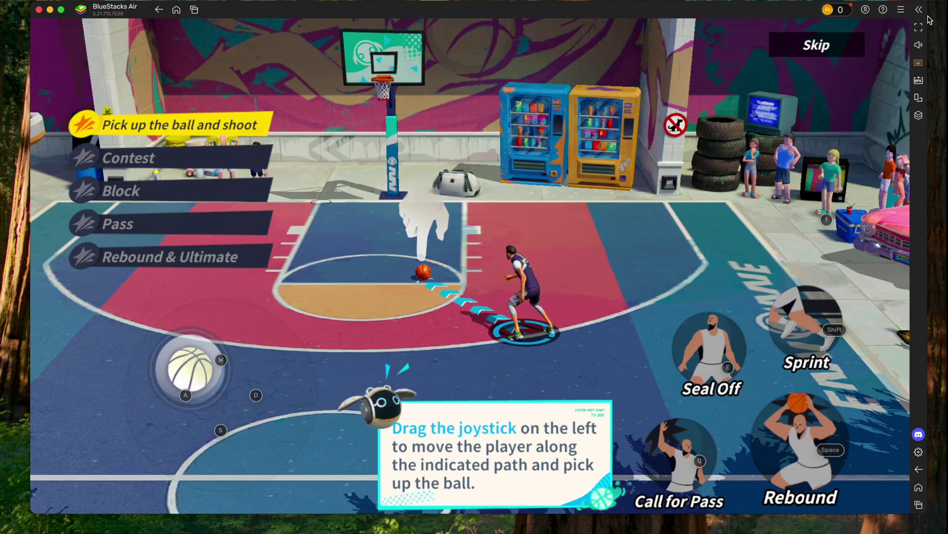
pyautogui.press('a')
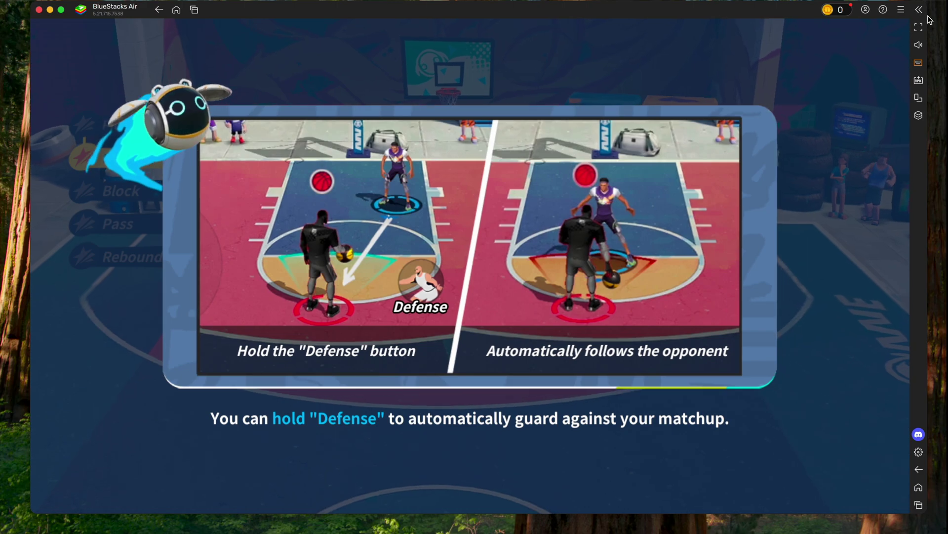